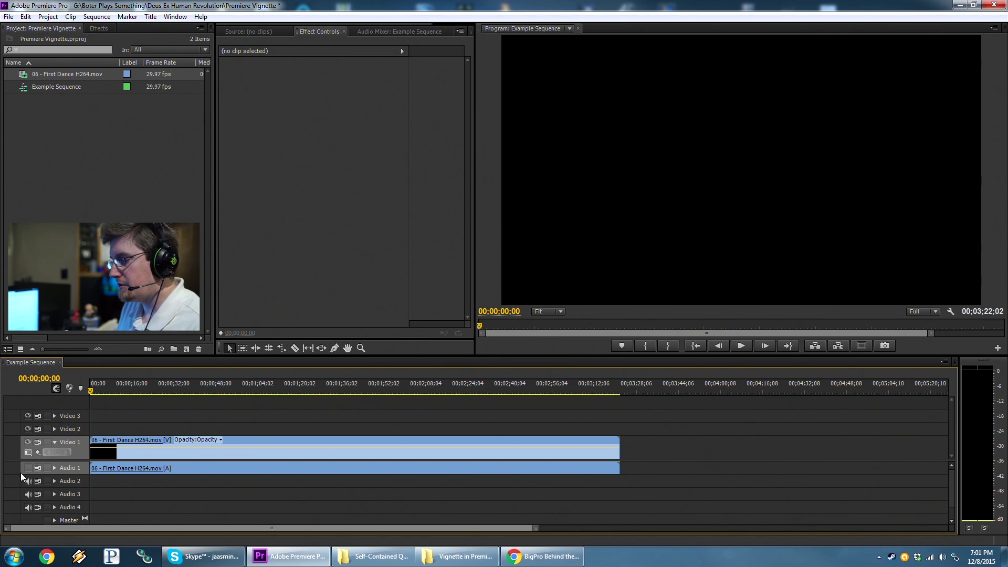
# Step: Split the First Dance clip at 00;00;49;27 and at 00;01;00;20 to isolate a short section
pyautogui.moveTo(125, 384); pyautogui.dragTo(221, 392)
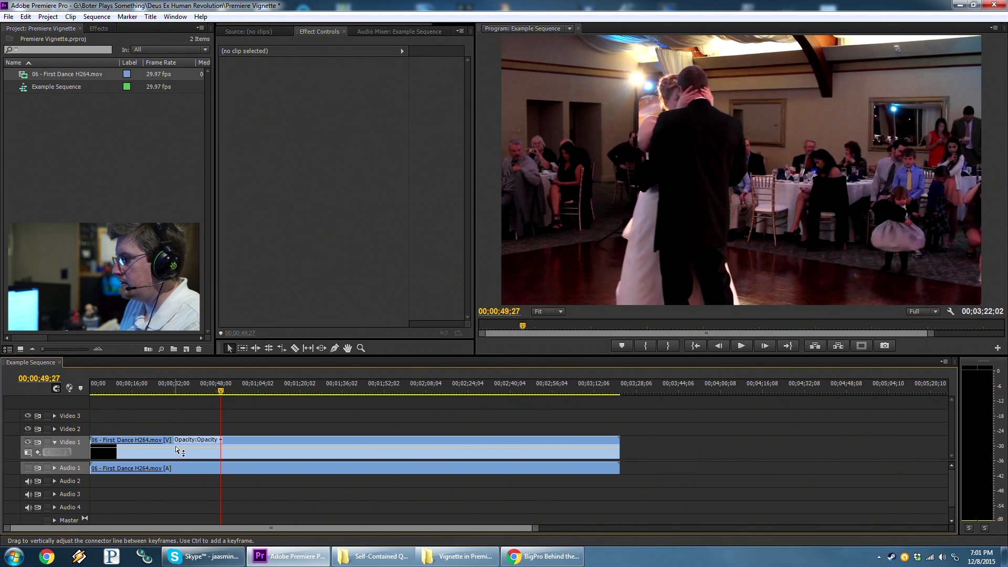
pyautogui.hotkey('ctrl', 'k')
pyautogui.click(250, 392)
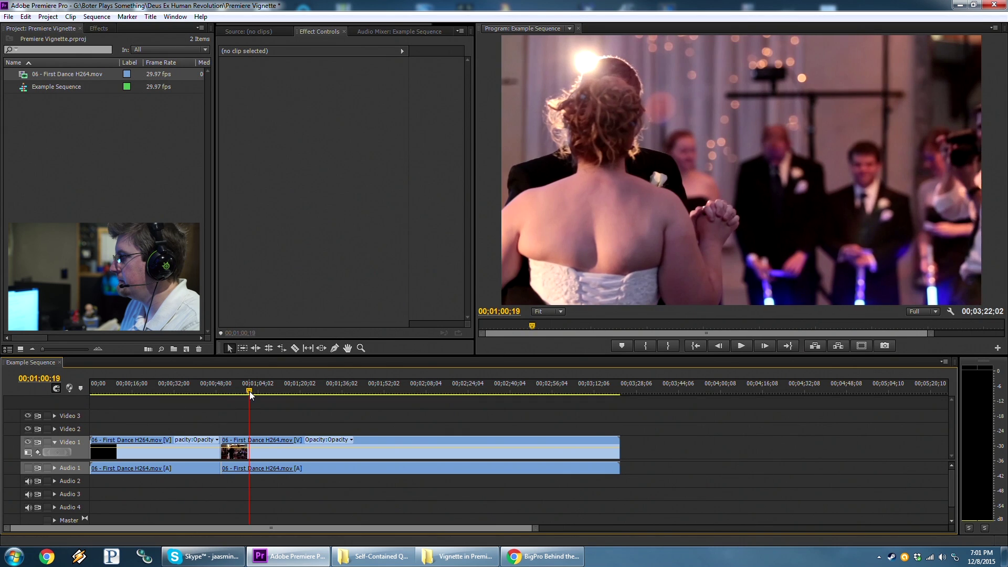
pyautogui.press('Right')
pyautogui.press('Right')
pyautogui.press('Right')
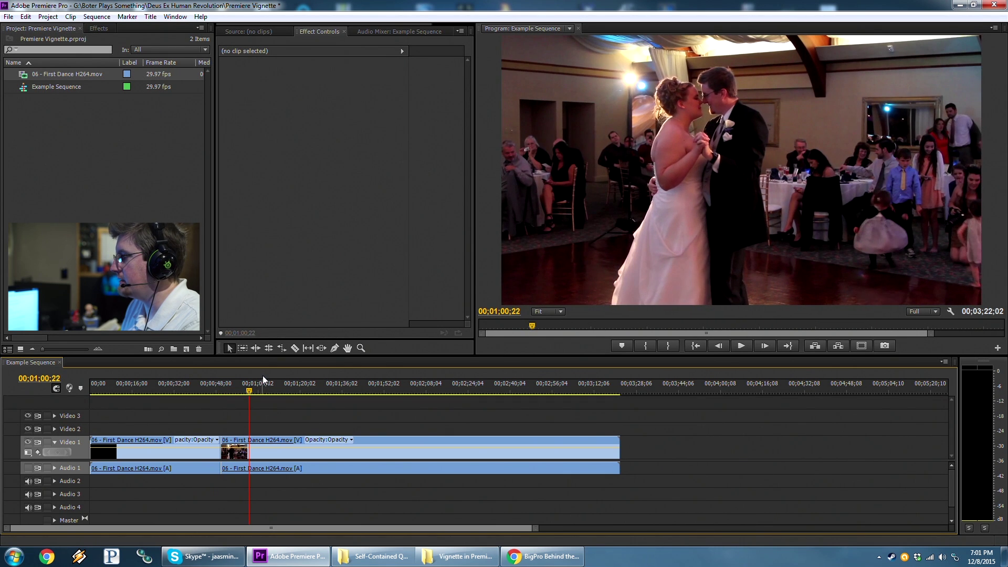
pyautogui.press('Left')
pyautogui.press('Left')
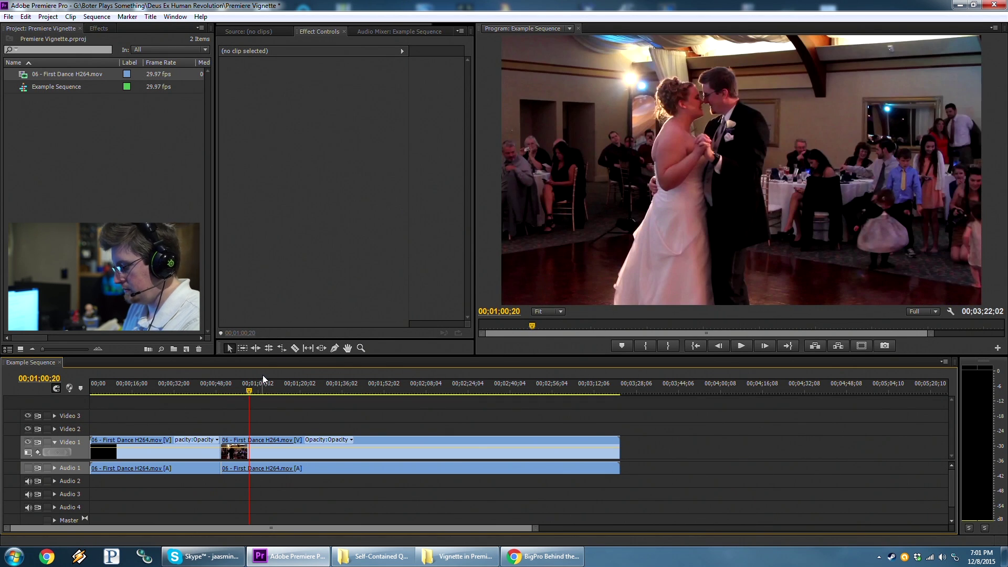
# Step: Ripple delete the segment before the isolated section and delete the segment after it
pyautogui.click(184, 452)
pyautogui.hotkey('shift', 'Delete')
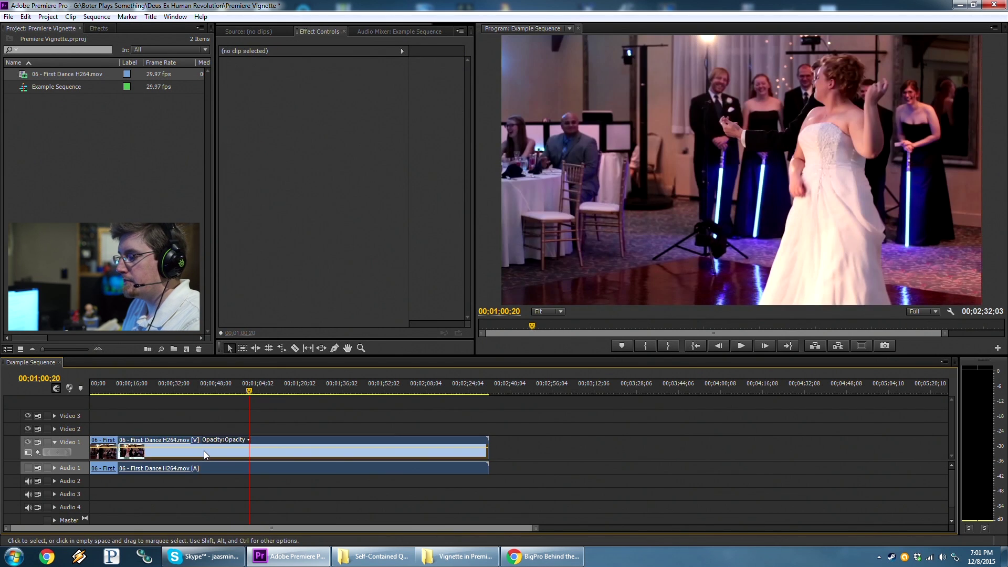
pyautogui.click(203, 450)
pyautogui.press('Delete')
# Step: Play the trimmed clip from the start of the sequence, then return the playhead to 00;00;00;00
pyautogui.moveTo(108, 388); pyautogui.dragTo(83, 392)
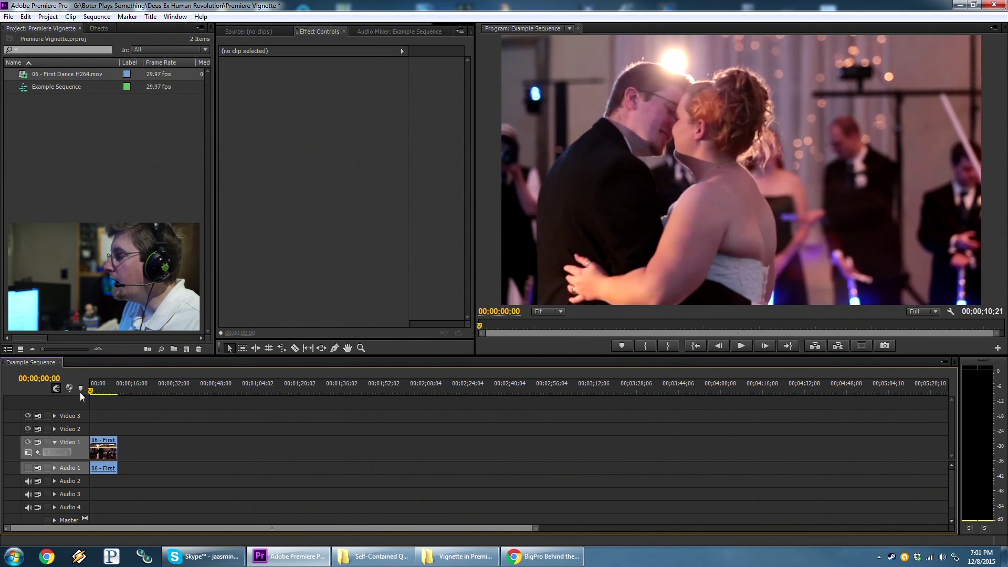
pyautogui.press('space')
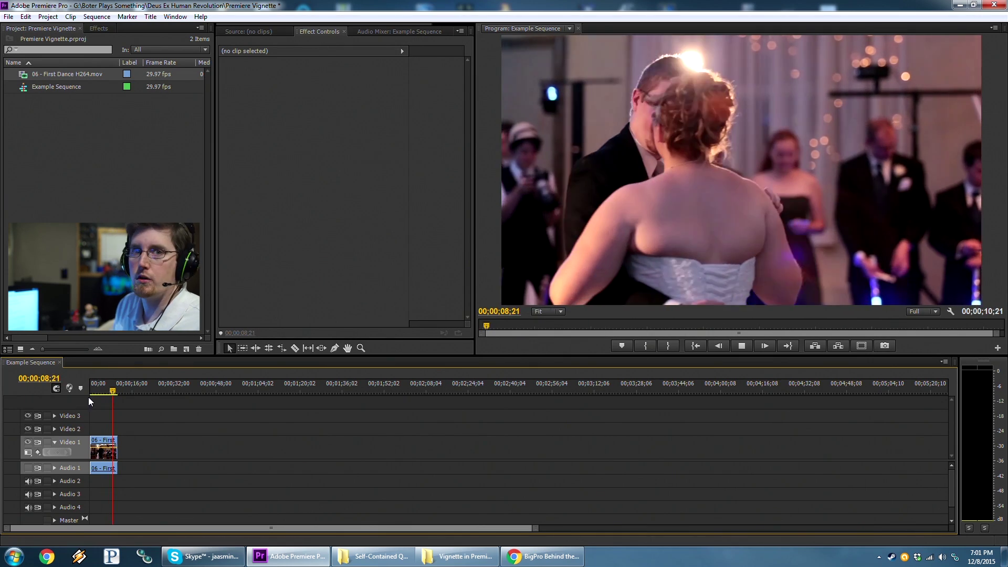
pyautogui.moveTo(114, 392); pyautogui.dragTo(81, 392)
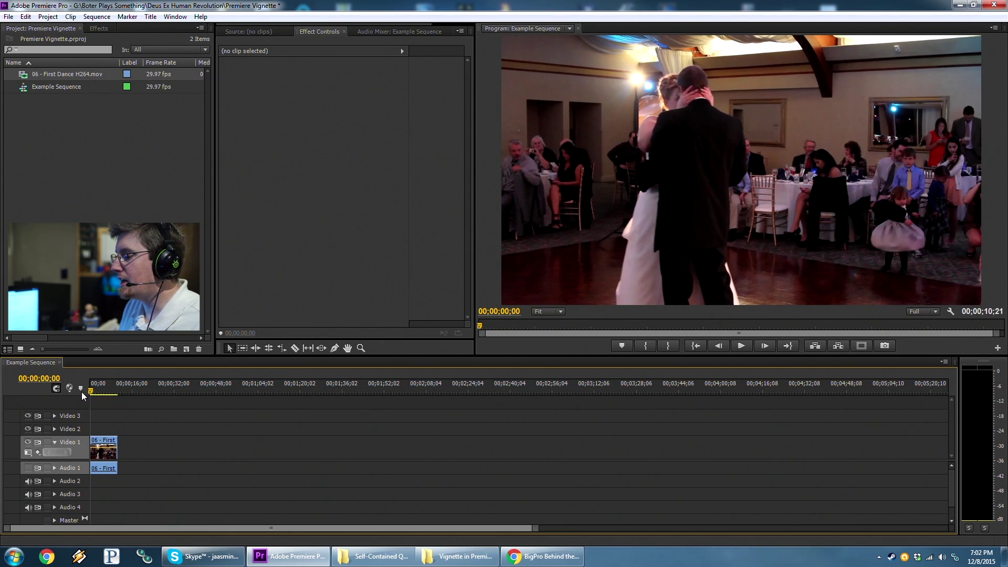
# Step: Apply the Circle effect from the Generate video effects to the Video 1 clip and set its blending mode to Normal
pyautogui.click(100, 29)
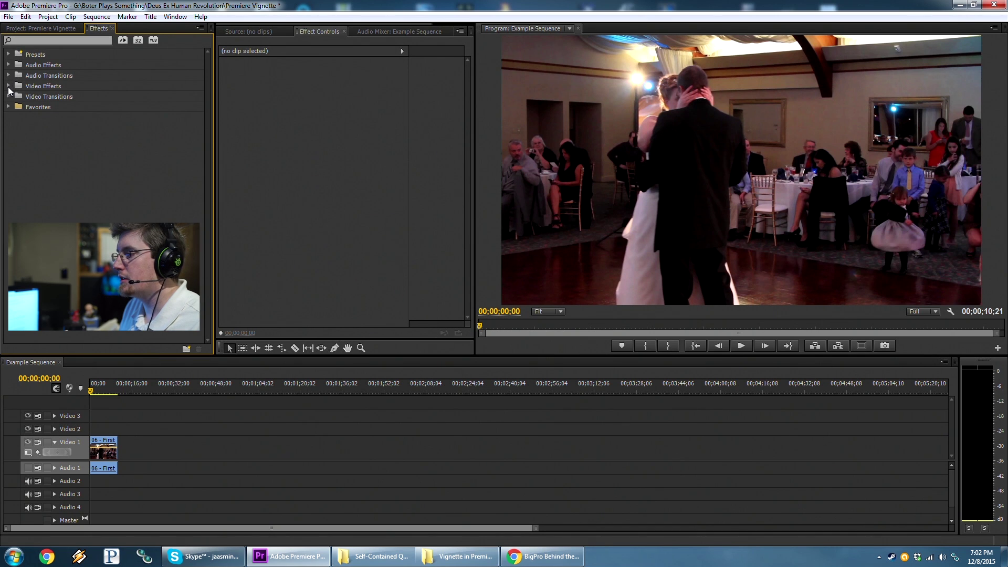
pyautogui.click(8, 86)
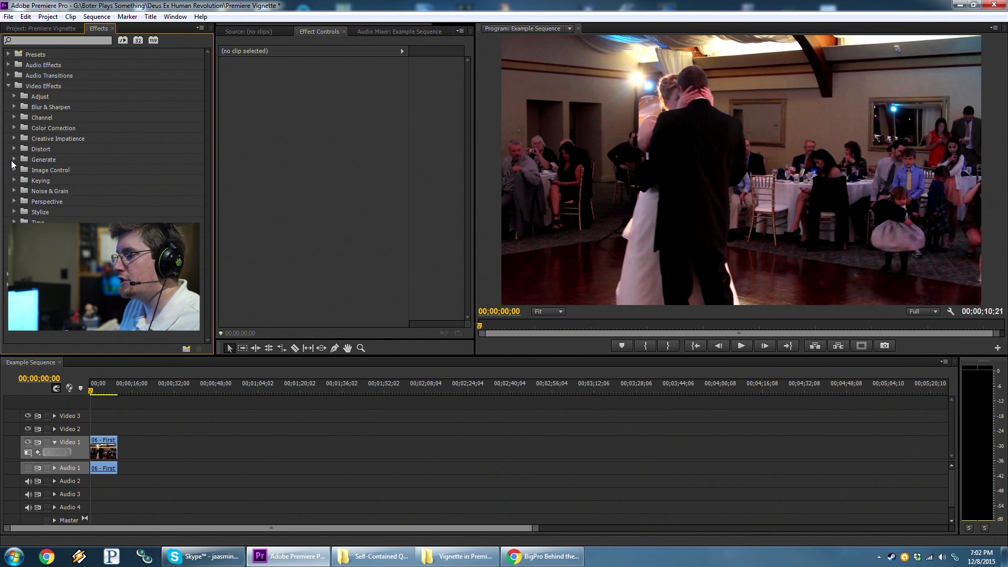
pyautogui.click(14, 160)
pyautogui.moveTo(30, 205); pyautogui.dragTo(109, 457)
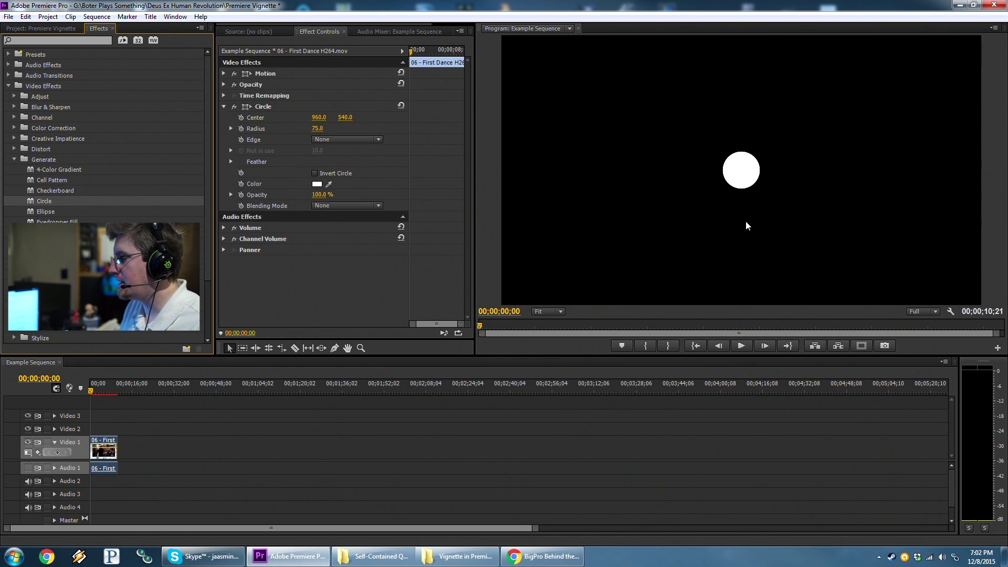
pyautogui.click(324, 207)
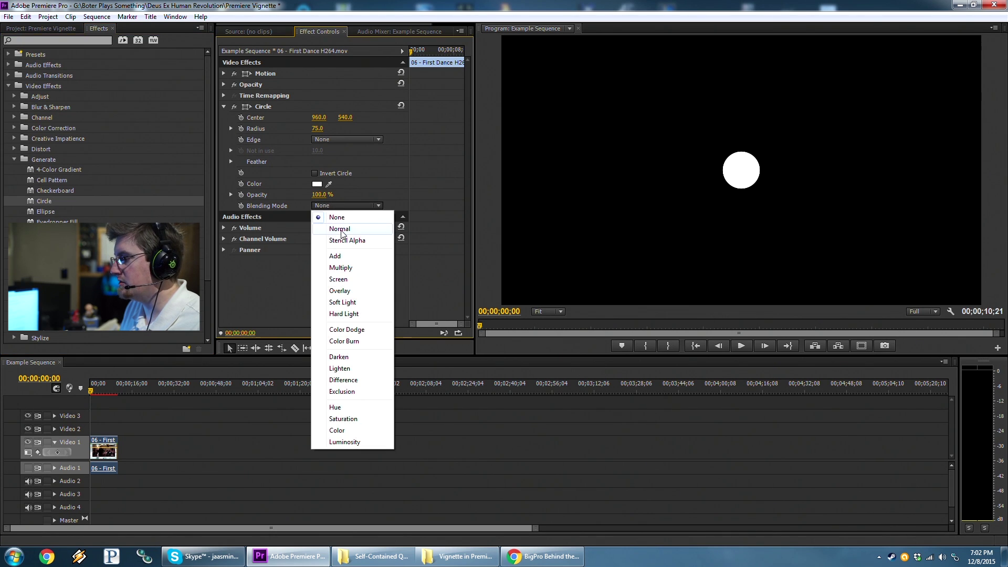
pyautogui.click(340, 229)
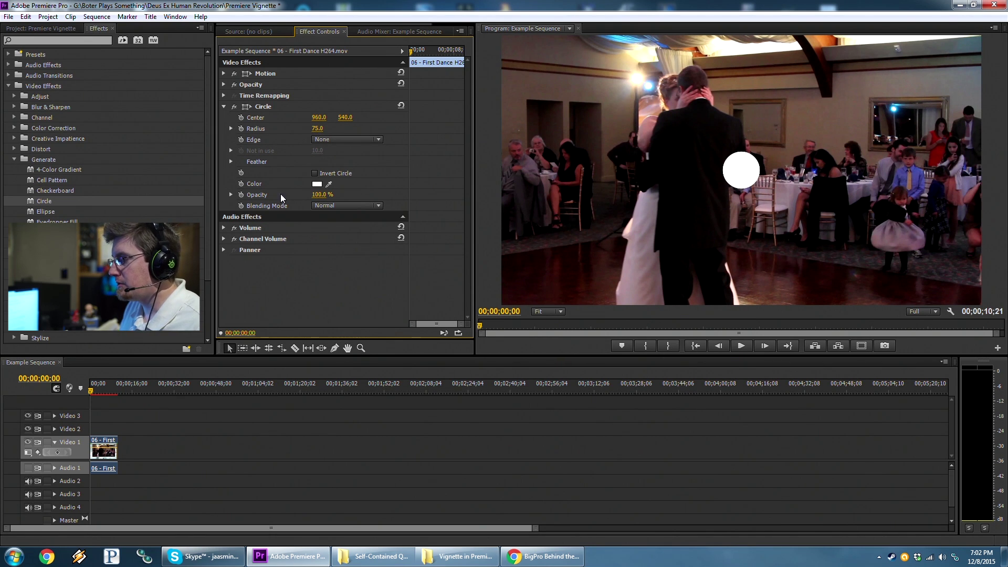
# Step: Set the Circle effect's color to black (000000) and invert the circle
pyautogui.click(316, 184)
pyautogui.moveTo(462, 278); pyautogui.dragTo(352, 213)
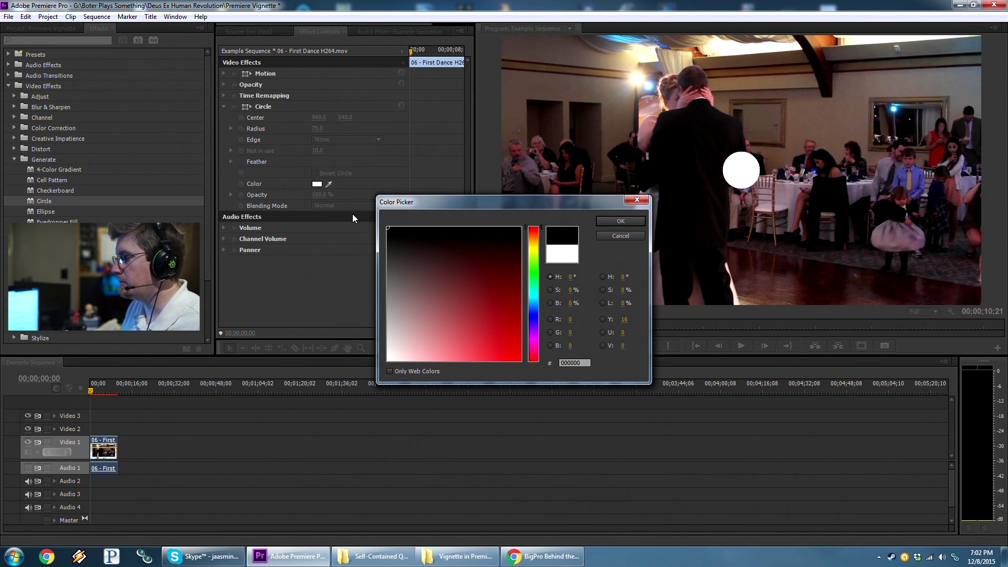
pyautogui.click(615, 221)
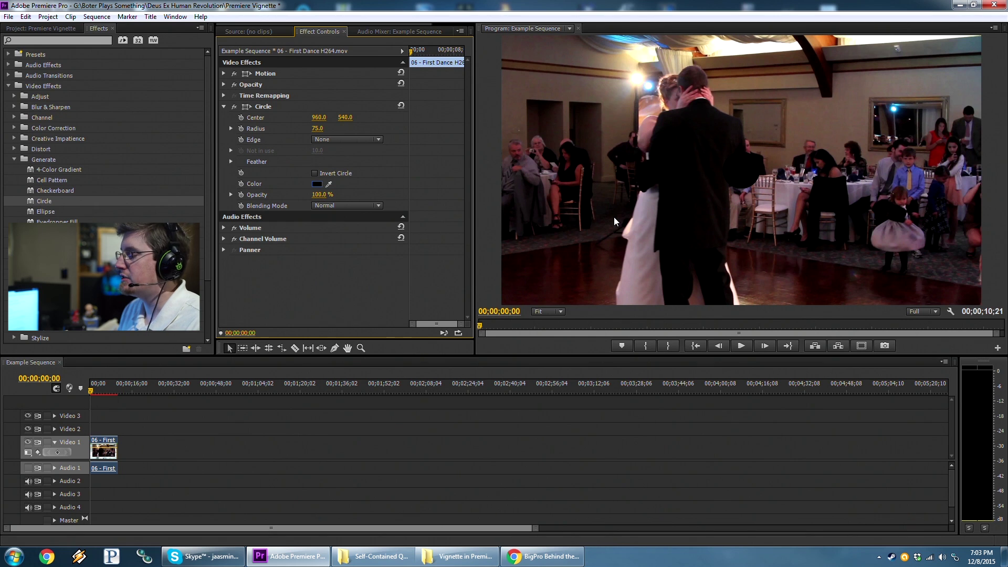
pyautogui.click(317, 184)
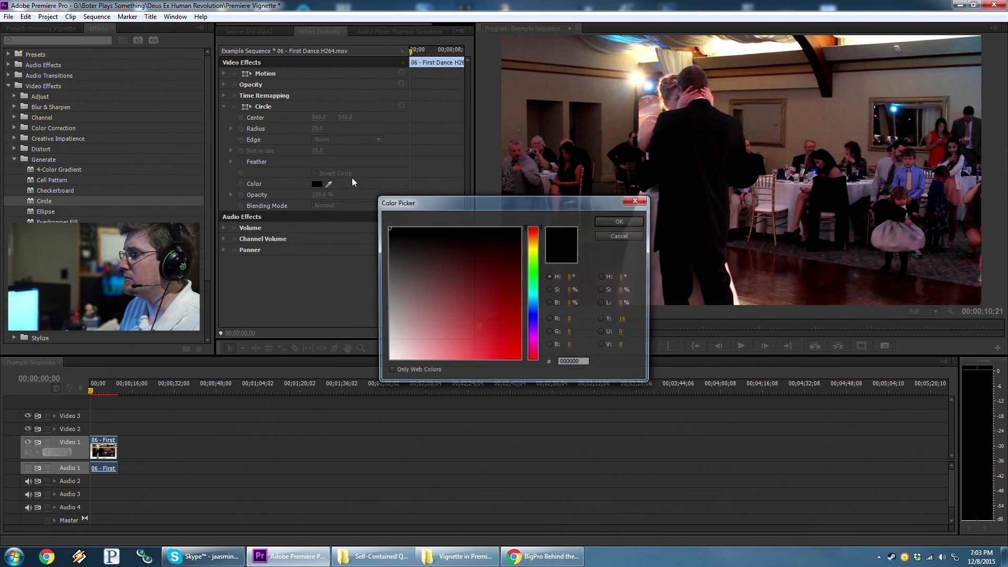
pyautogui.click(619, 222)
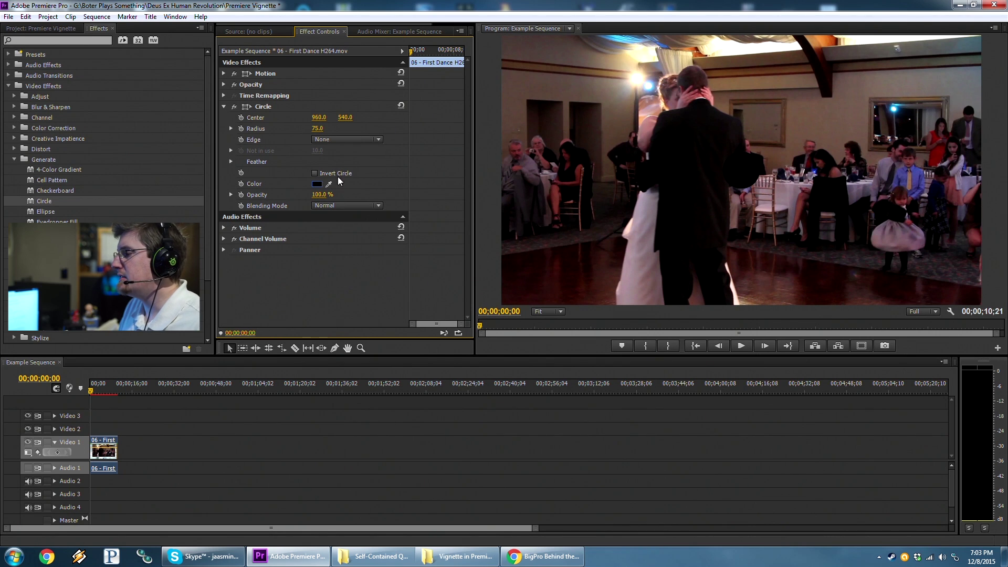
pyautogui.click(314, 174)
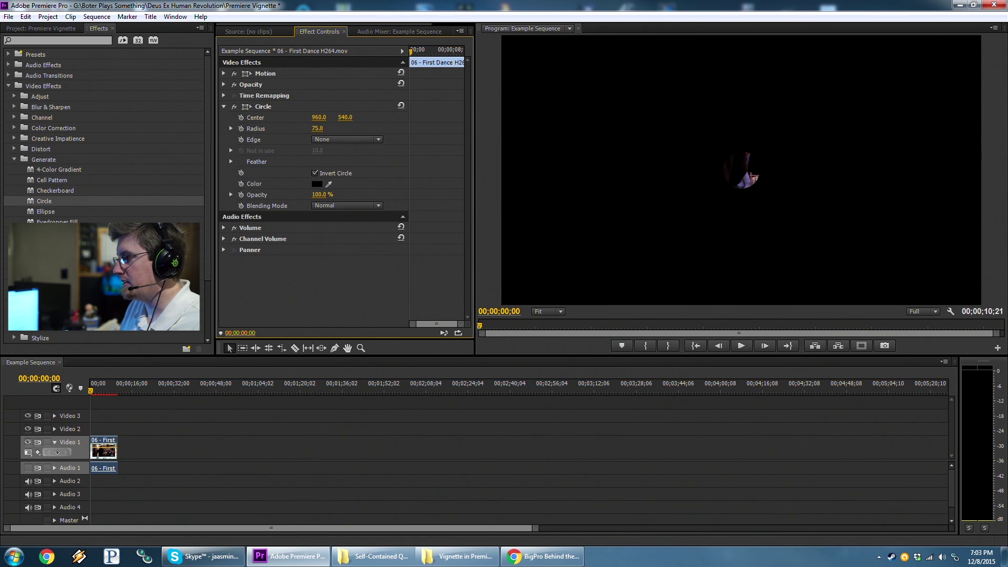
# Step: Enlarge the Circle effect's radius to 1000
pyautogui.moveTo(318, 128); pyautogui.dragTo(743, 129)
pyautogui.click(325, 128)
pyautogui.write('1000')
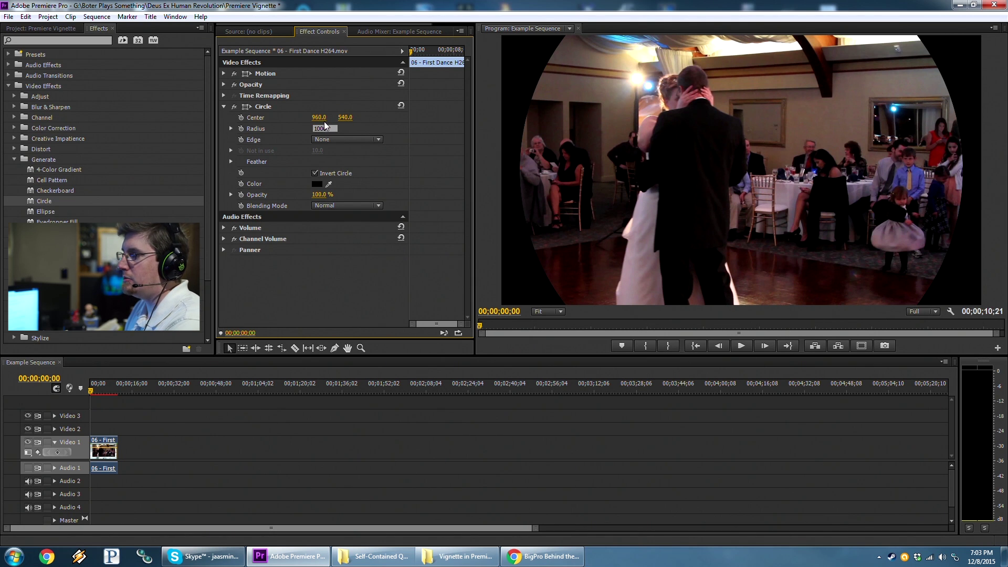
pyautogui.press('Return')
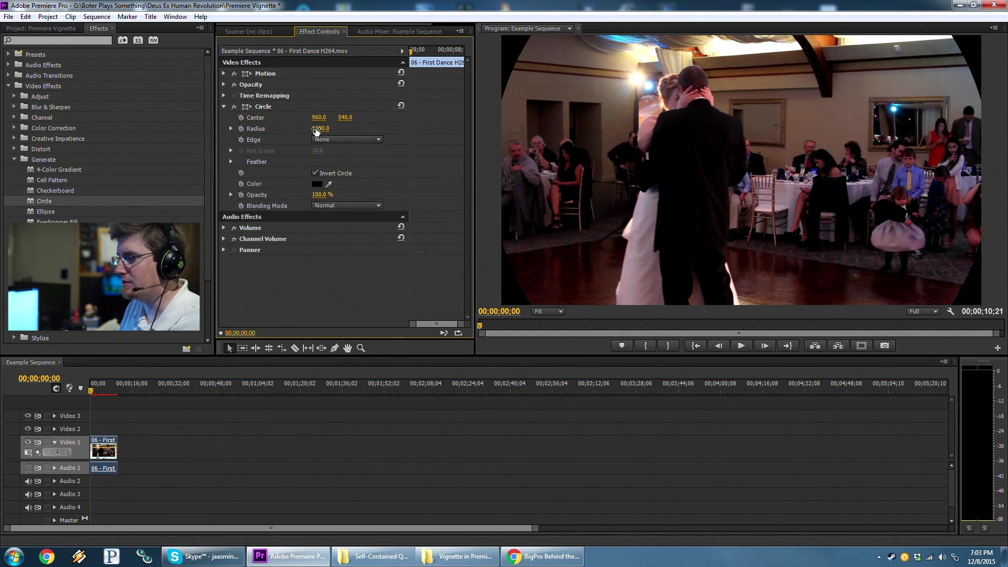
pyautogui.moveTo(316, 131); pyautogui.dragTo(318, 130)
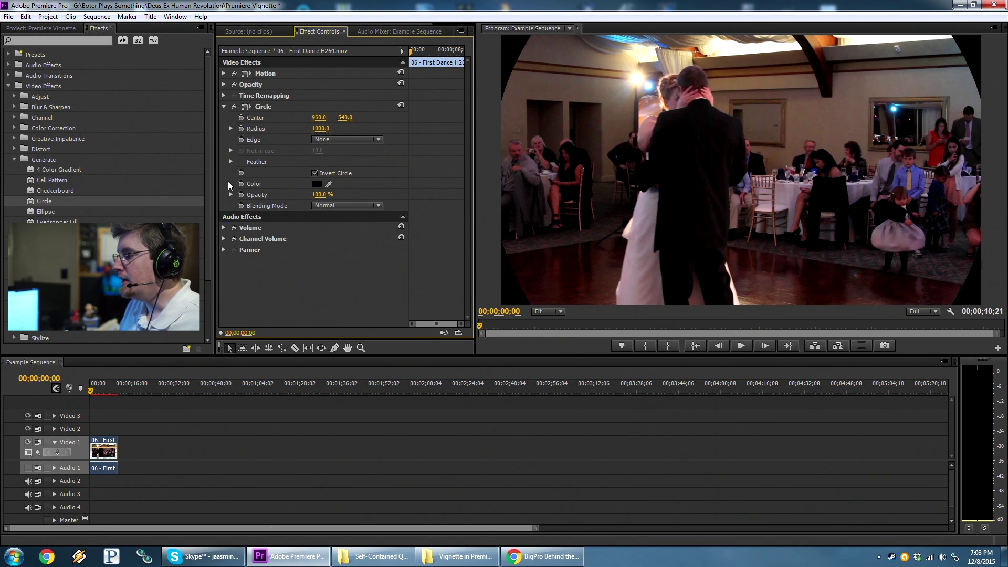
# Step: Set the Circle effect's Feather Outer Edge to 500
pyautogui.click(231, 161)
pyautogui.click(318, 172)
pyautogui.write('500')
pyautogui.press('Return')
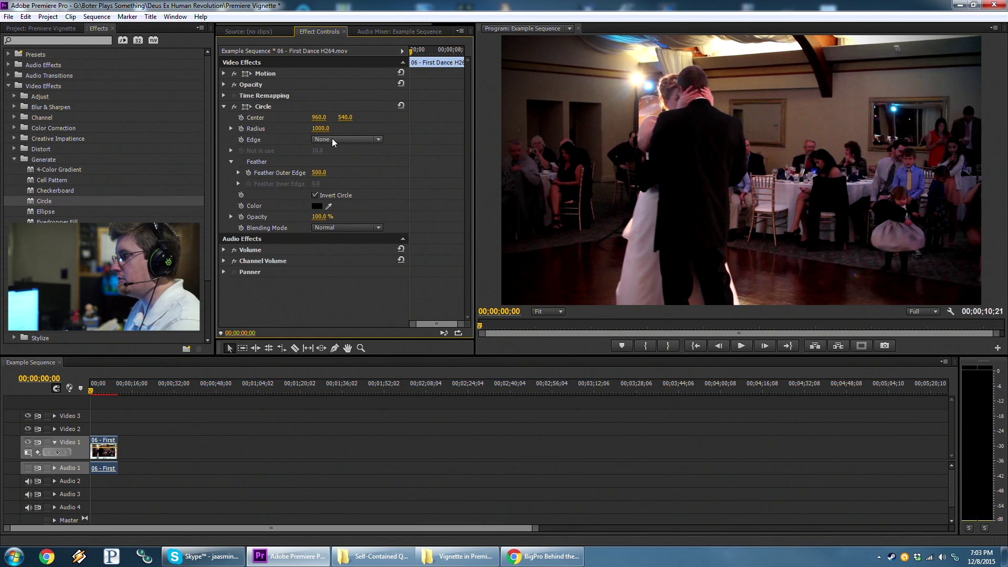
# Step: Compare the picture with the Circle effect off and on, and play the clip from the start to preview the vignette
pyautogui.click(234, 107)
pyautogui.click(234, 106)
pyautogui.click(100, 389)
pyautogui.press('Home')
pyautogui.press('space')
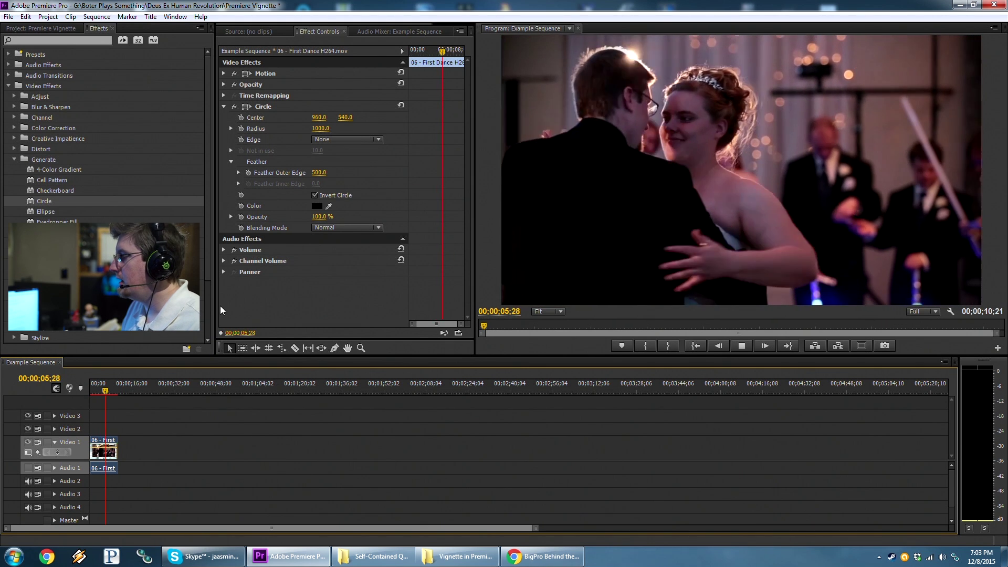
pyautogui.press('space')
# Step: At 00;00;04;18, open the Reference Monitor and compare the waveform with the Circle effect off and on
pyautogui.moveTo(103, 395); pyautogui.dragTo(102, 394)
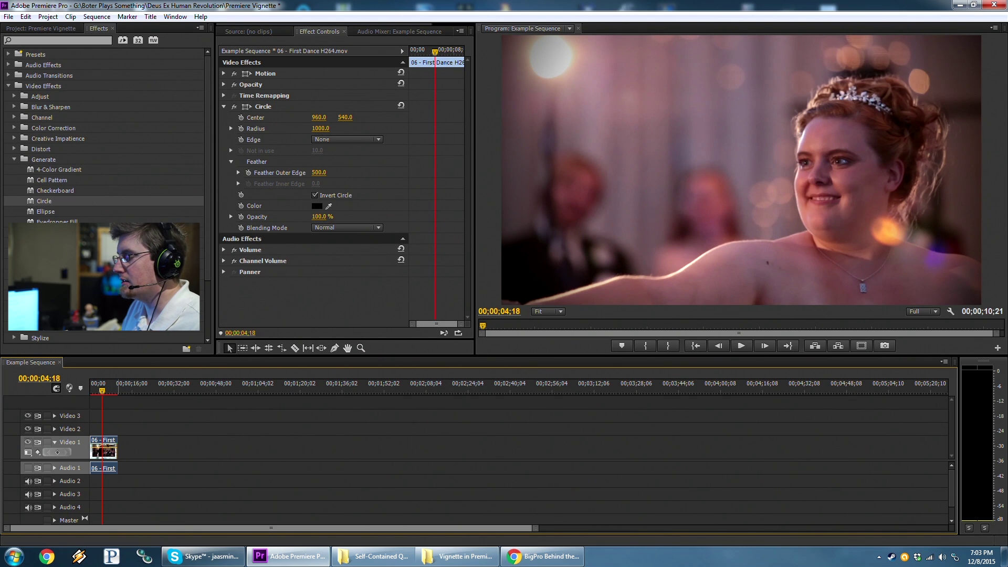
pyautogui.moveTo(176, 16)
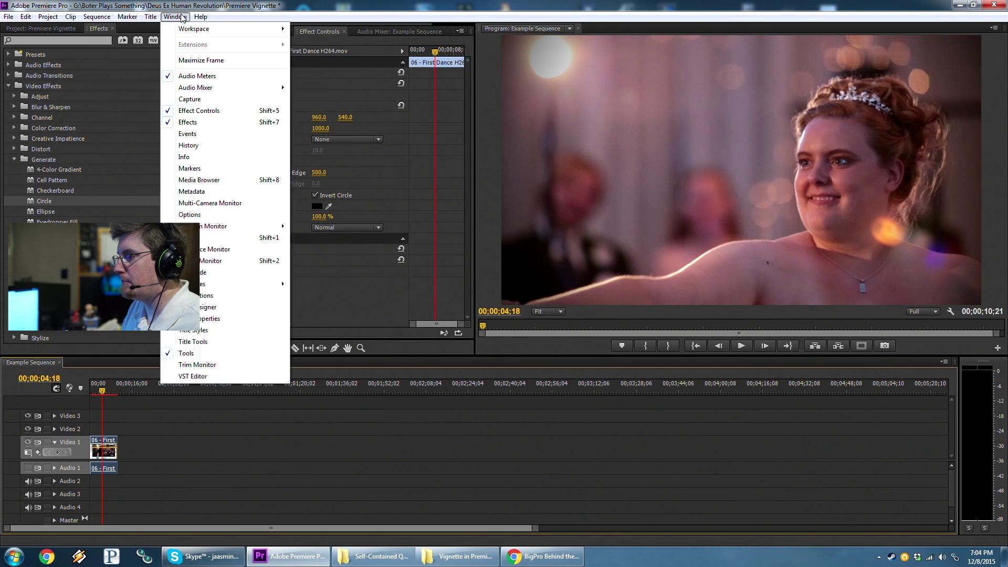
pyautogui.click(212, 250)
pyautogui.moveTo(3, 5); pyautogui.dragTo(442, 228)
pyautogui.click(234, 107)
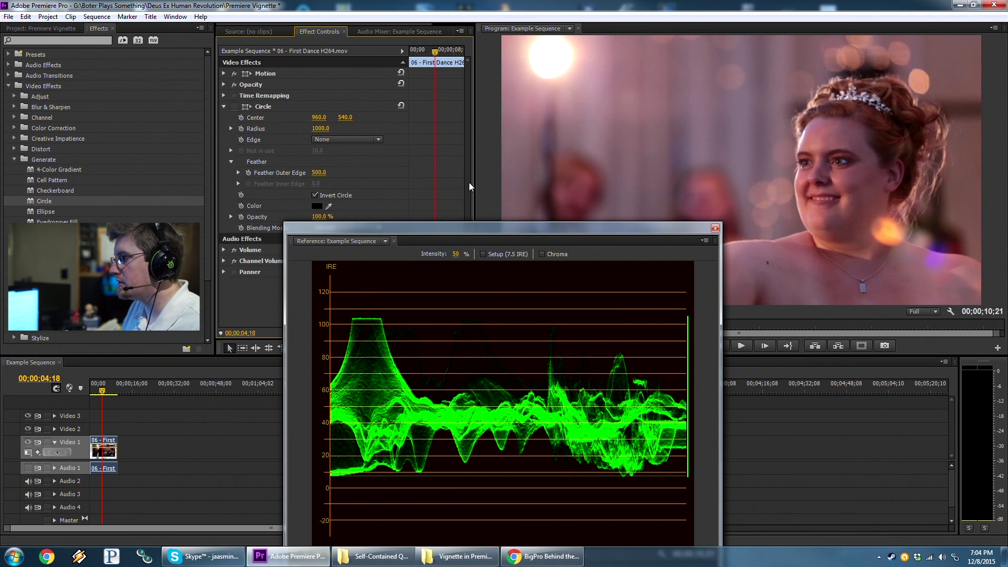
pyautogui.click(235, 107)
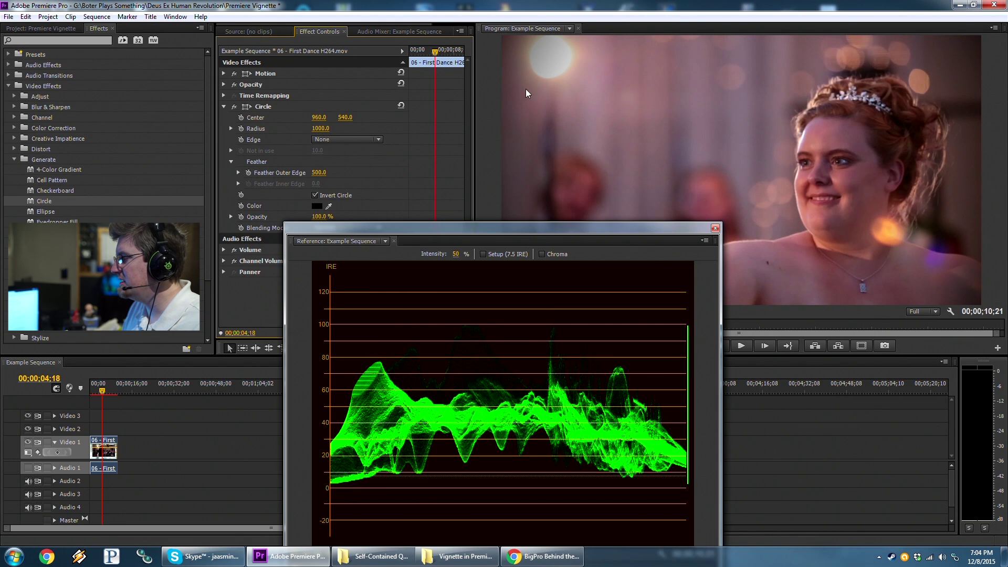
pyautogui.moveTo(506, 228); pyautogui.dragTo(0, 79)
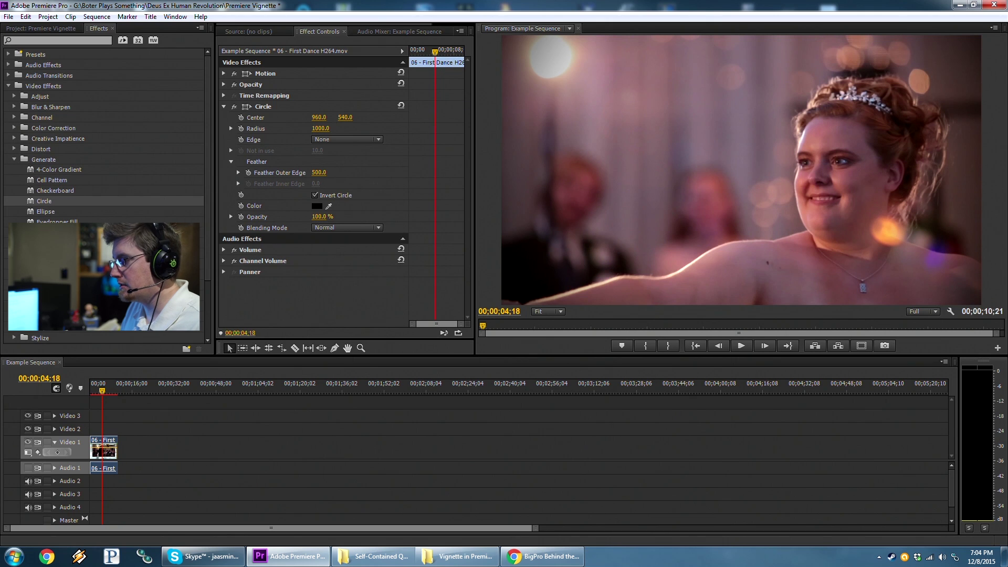
# Step: Set the Circle effect's blending mode to Soft Light and check the result on the Reference Monitor's waveform
pyautogui.click(357, 228)
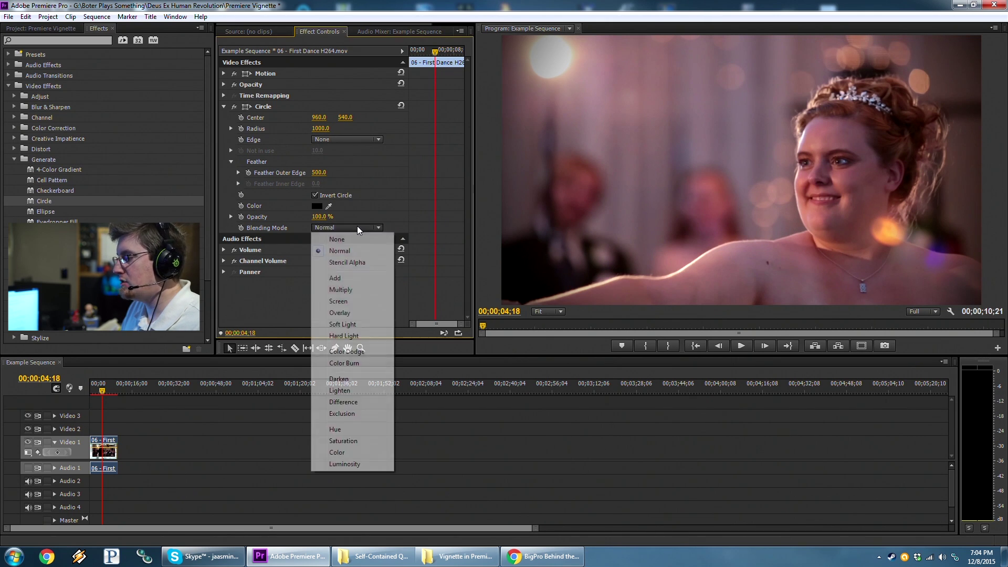
pyautogui.click(341, 324)
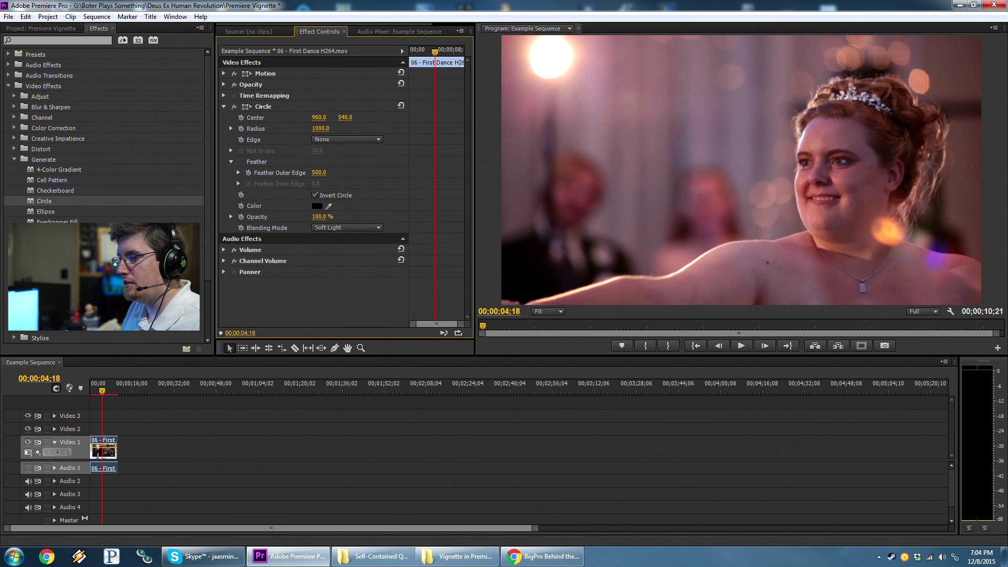
pyautogui.moveTo(248, 108); pyautogui.dragTo(299, 149)
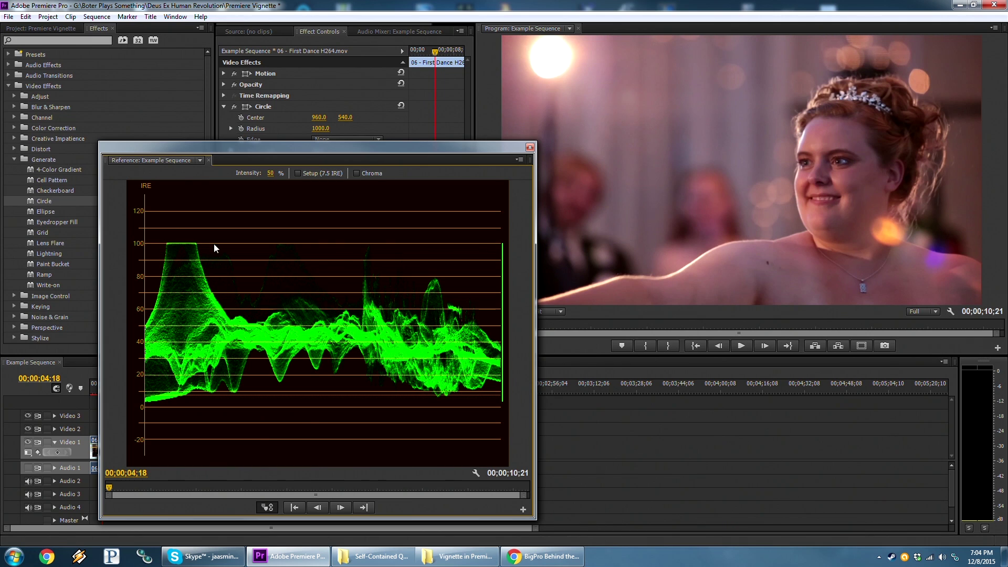
pyautogui.moveTo(273, 156); pyautogui.dragTo(0, 126)
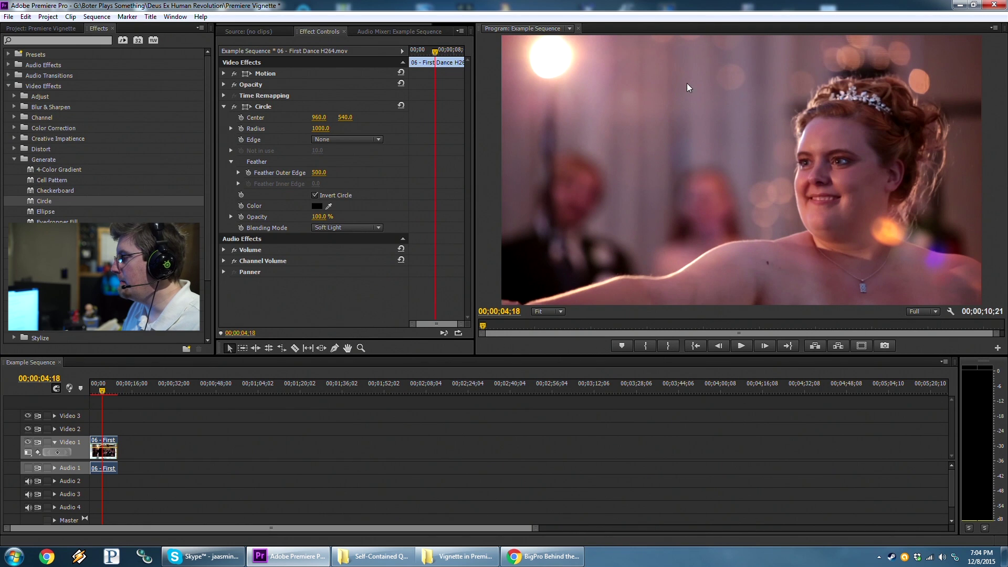
# Step: Toggle the Circle effect off and on to compare the Soft Light vignette, and view the frame at 00;00;07;18
pyautogui.click(232, 110)
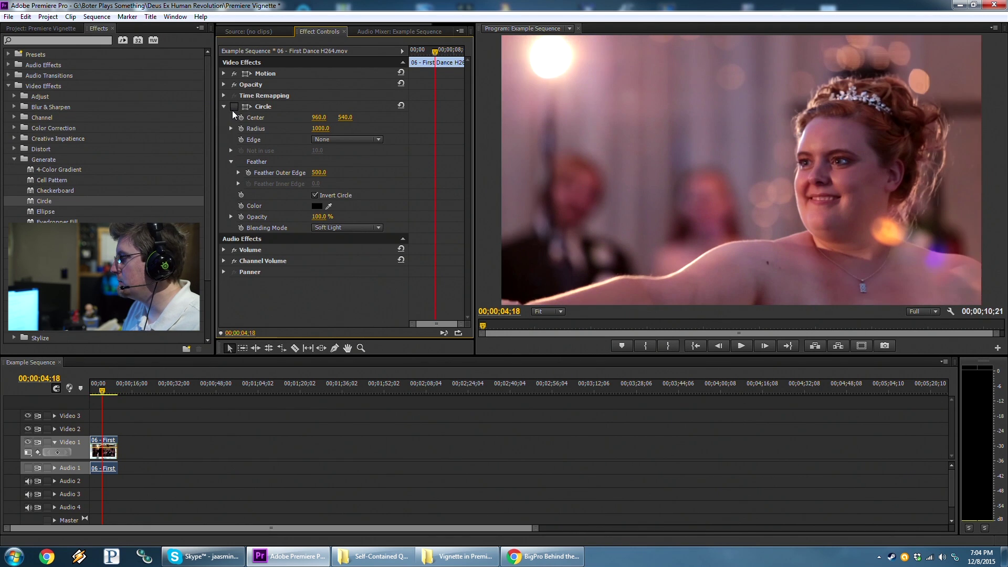
pyautogui.click(232, 110)
pyautogui.click(233, 111)
pyautogui.click(232, 110)
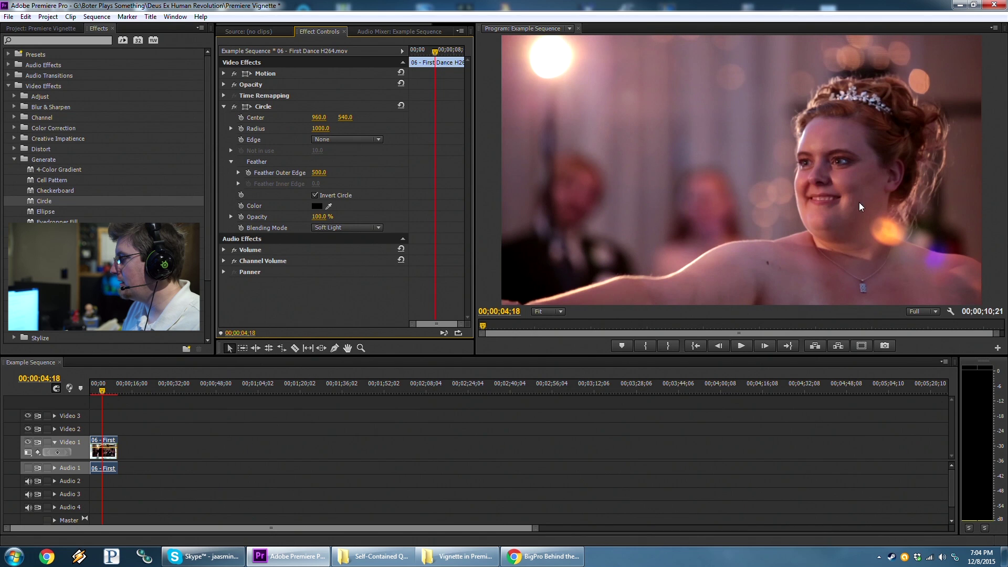
pyautogui.moveTo(107, 390); pyautogui.dragTo(111, 392)
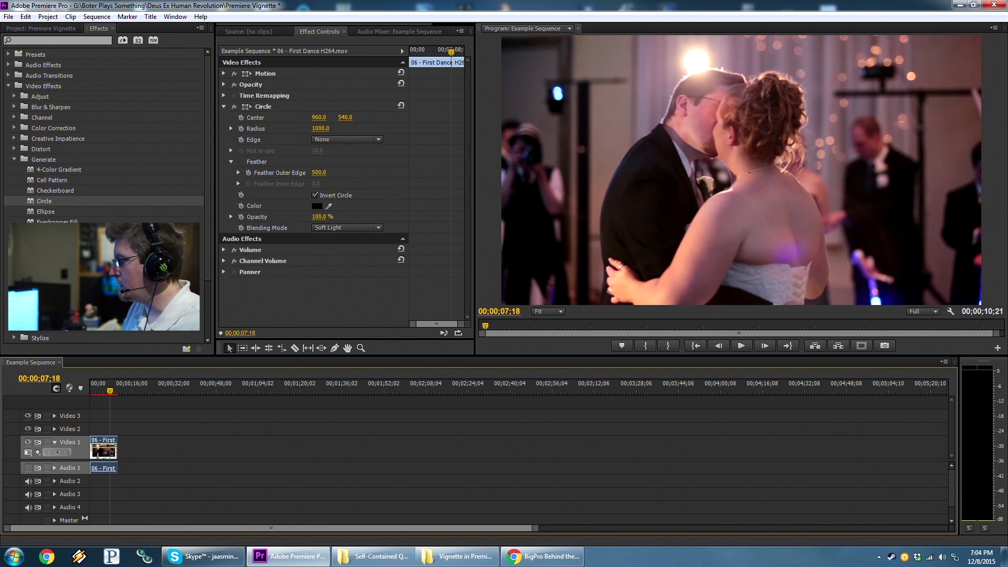
# Step: At 00;00;06;18, toggle the Circle effect for comparison and try reducing its radius to 717
pyautogui.moveTo(109, 389); pyautogui.dragTo(107, 387)
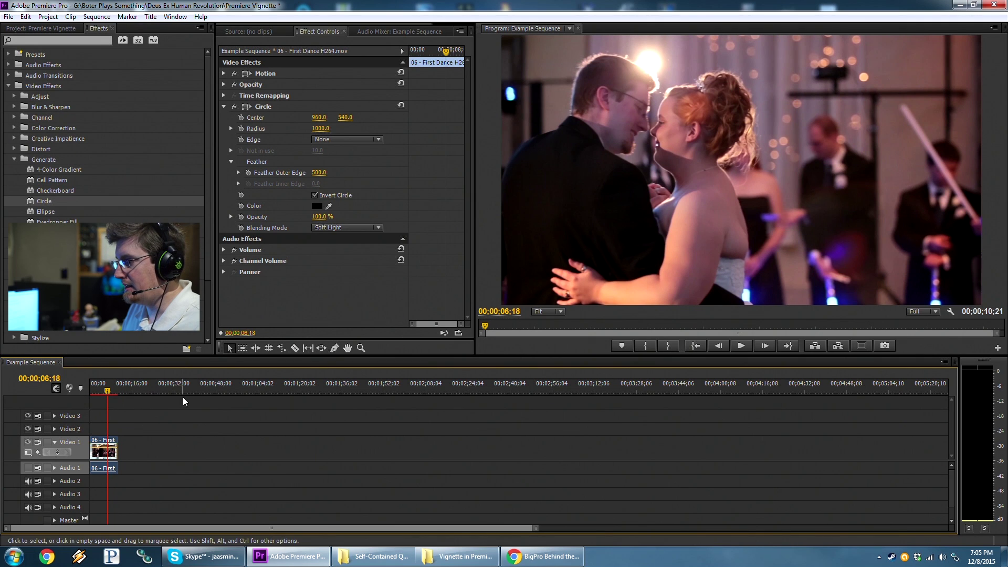
pyautogui.click(234, 107)
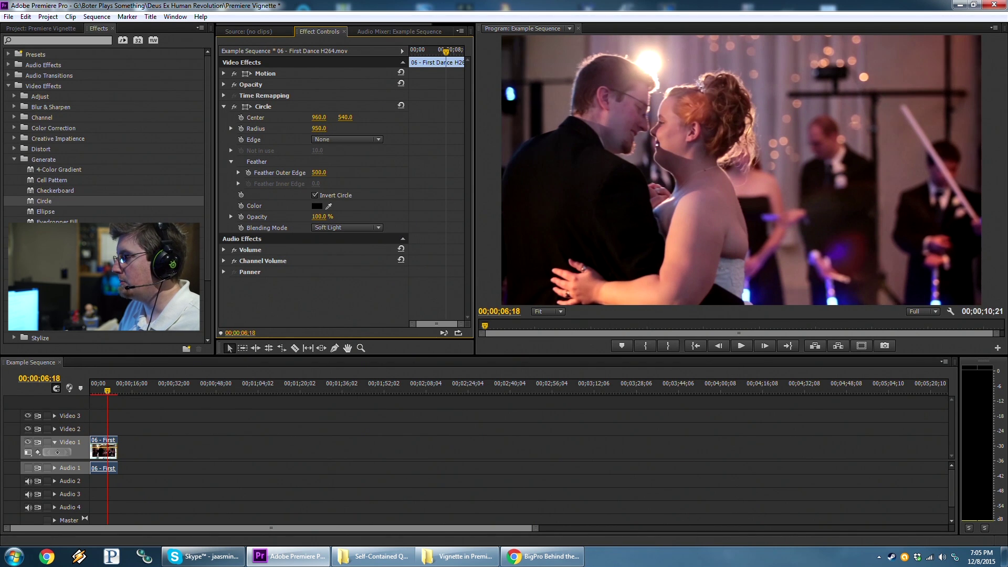
pyautogui.moveTo(319, 129); pyautogui.dragTo(310, 128)
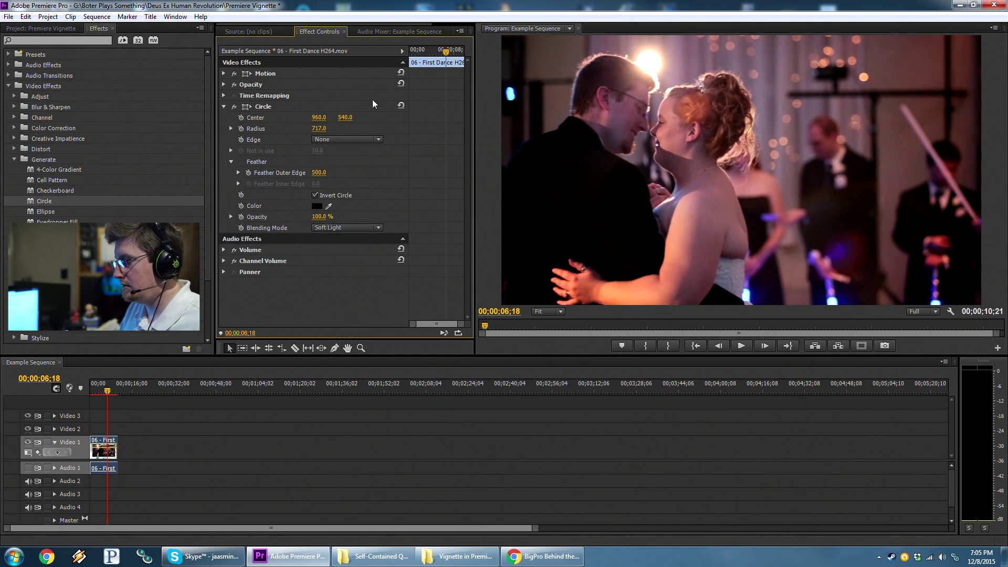
pyautogui.hotkey('ctrl', 'z')
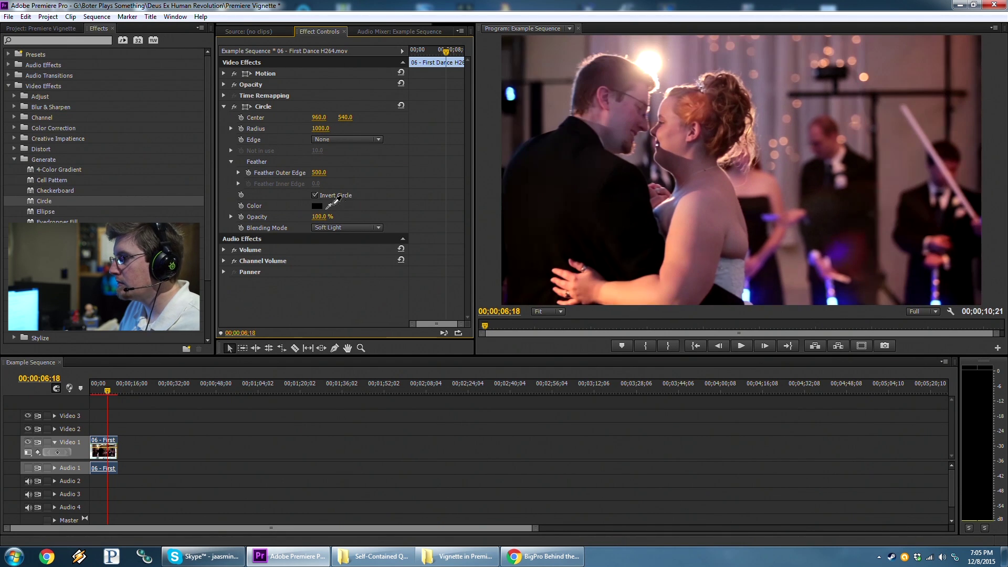
# Step: Set the Circle effect's outer edge feather to 300 and reduce its radius to 885
pyautogui.click(318, 172)
pyautogui.write('400')
pyautogui.press('Return')
pyautogui.click(319, 173)
pyautogui.write('300')
pyautogui.press('Return')
pyautogui.moveTo(320, 128); pyautogui.dragTo(260, 128)
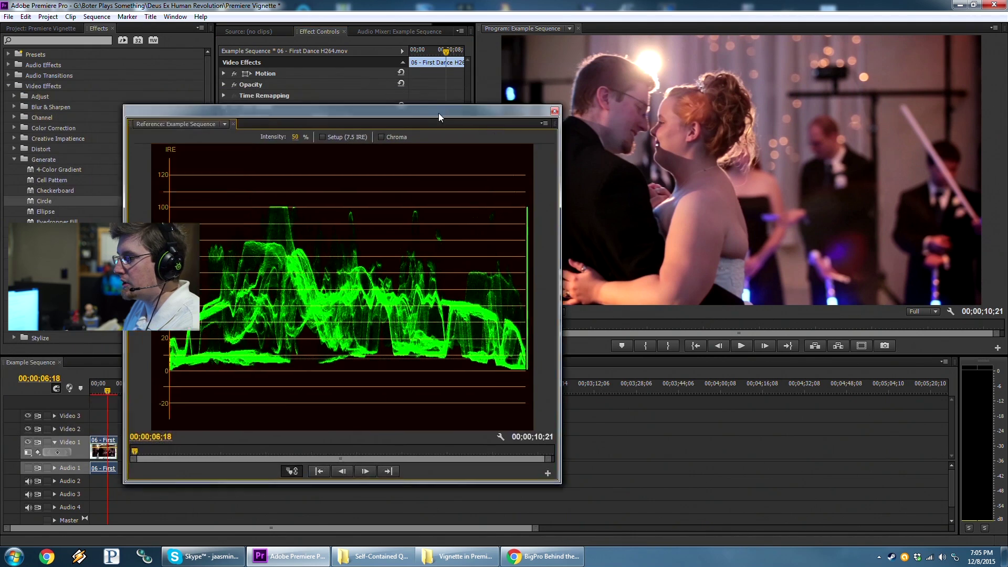
# Step: Examine the vignette's effect on the Reference Monitor's waveform at 00;00;04;06, moving the monitor clear of the picture
pyautogui.moveTo(439, 112); pyautogui.dragTo(576, 218)
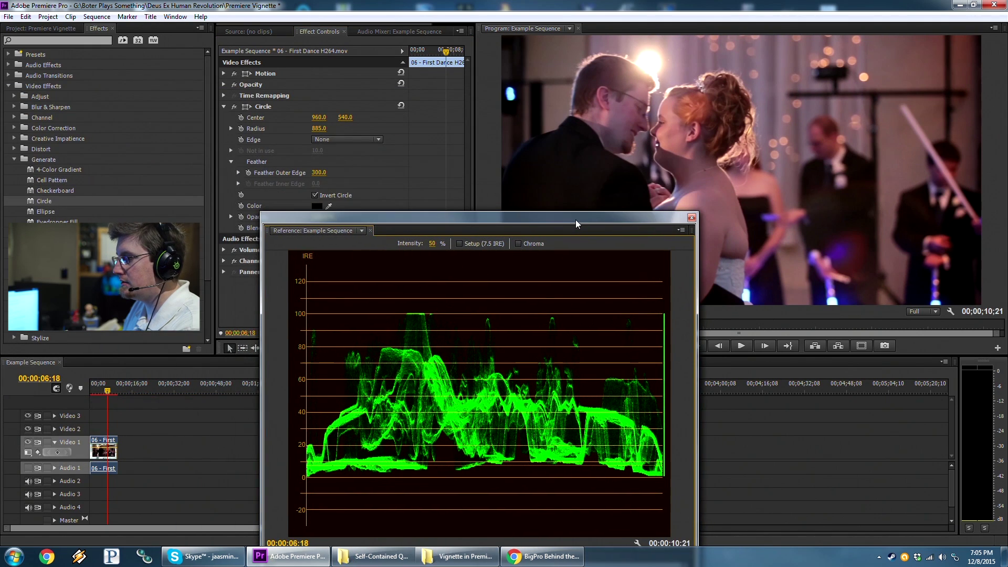
pyautogui.moveTo(106, 390); pyautogui.dragTo(100, 391)
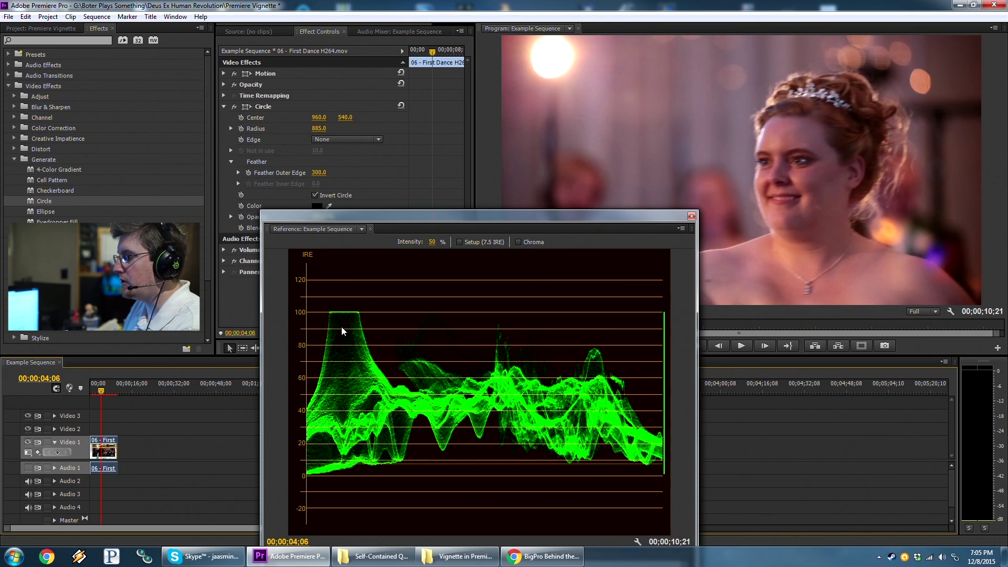
pyautogui.moveTo(428, 219); pyautogui.dragTo(0, 215)
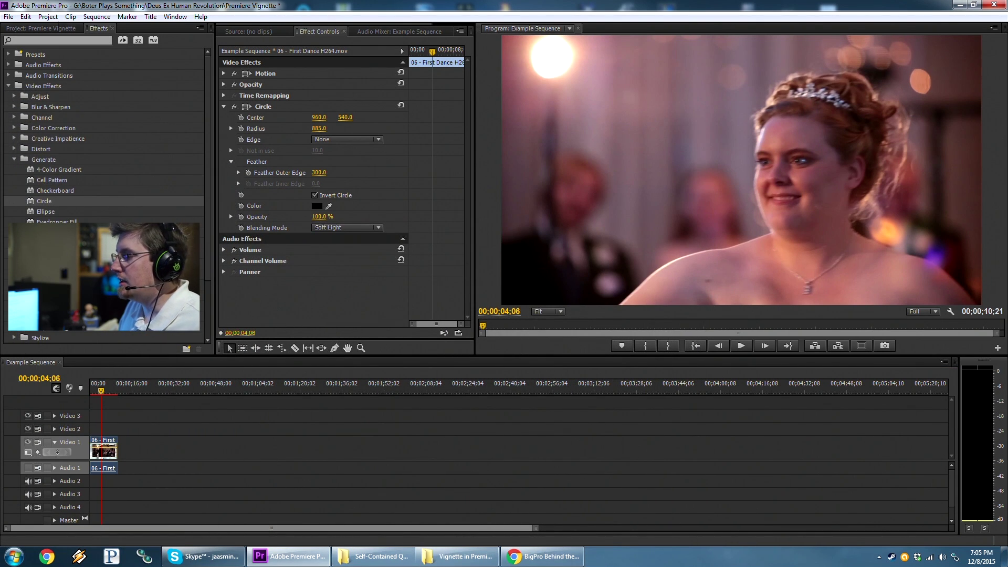
# Step: Try the Overlay, Hard Light, Darken and Lighten blending modes on the Circle effect to compare the vignettes
pyautogui.click(340, 226)
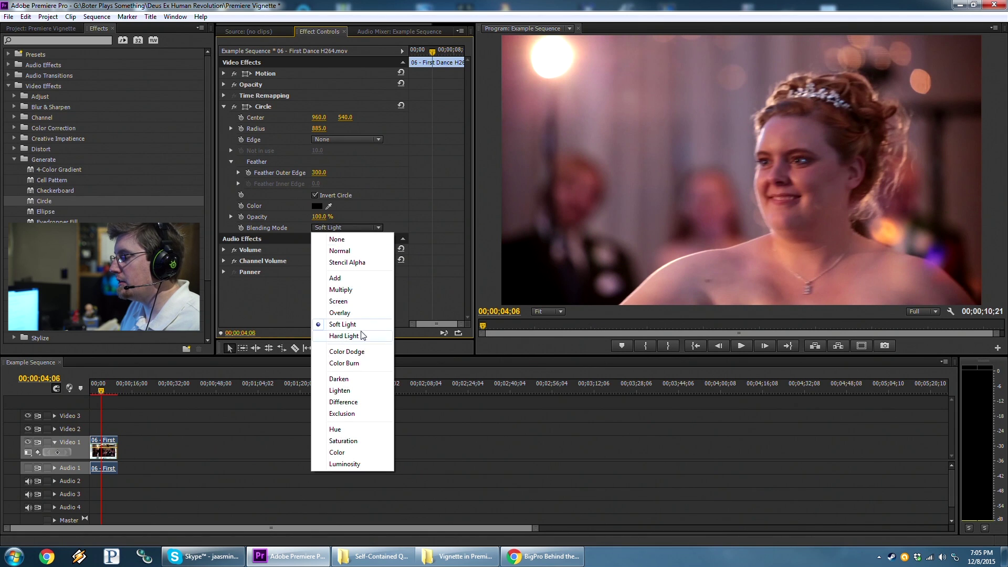
pyautogui.click(339, 313)
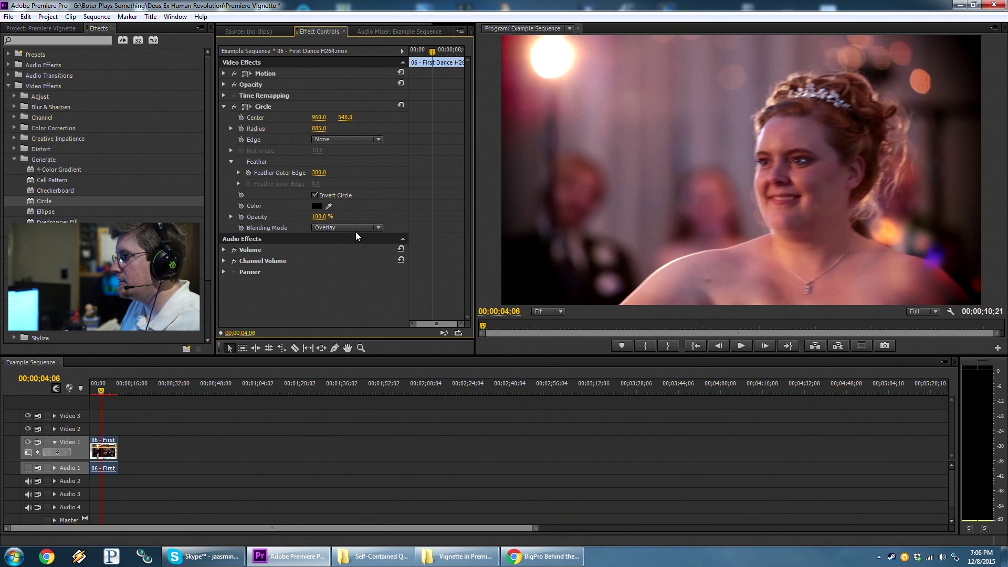
pyautogui.click(341, 228)
pyautogui.click(349, 338)
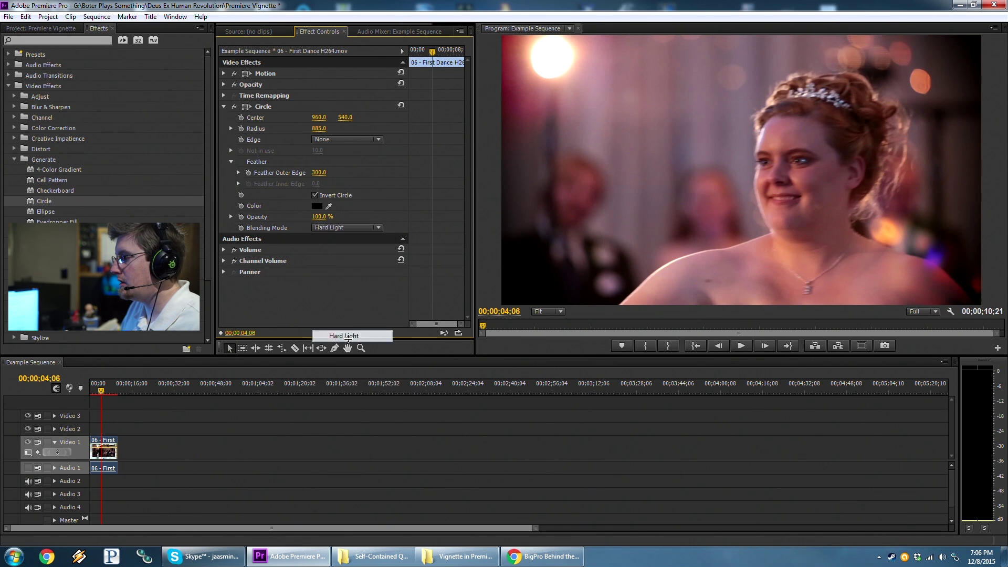
pyautogui.click(341, 226)
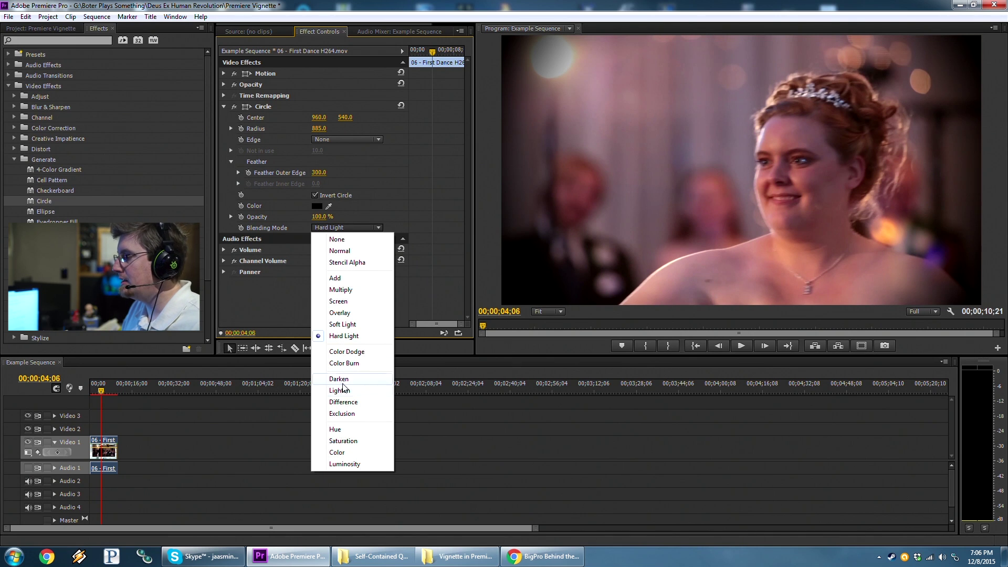
pyautogui.click(342, 379)
pyautogui.click(324, 227)
pyautogui.click(347, 390)
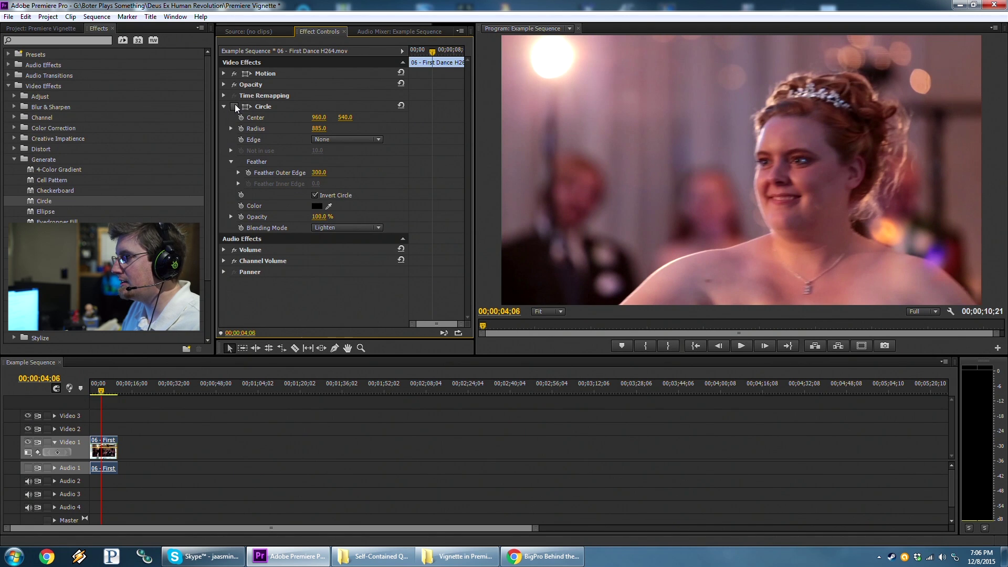
# Step: Set the Circle effect's blending mode back to Soft Light
pyautogui.click(339, 226)
pyautogui.click(342, 325)
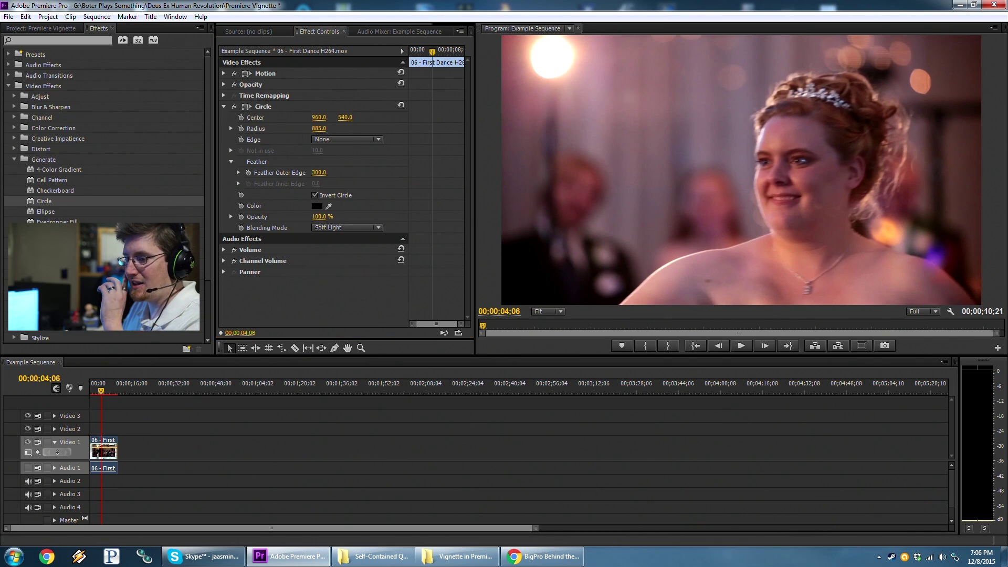
pyautogui.moveTo(395, 110); pyautogui.dragTo(477, 168)
pyautogui.click(662, 168)
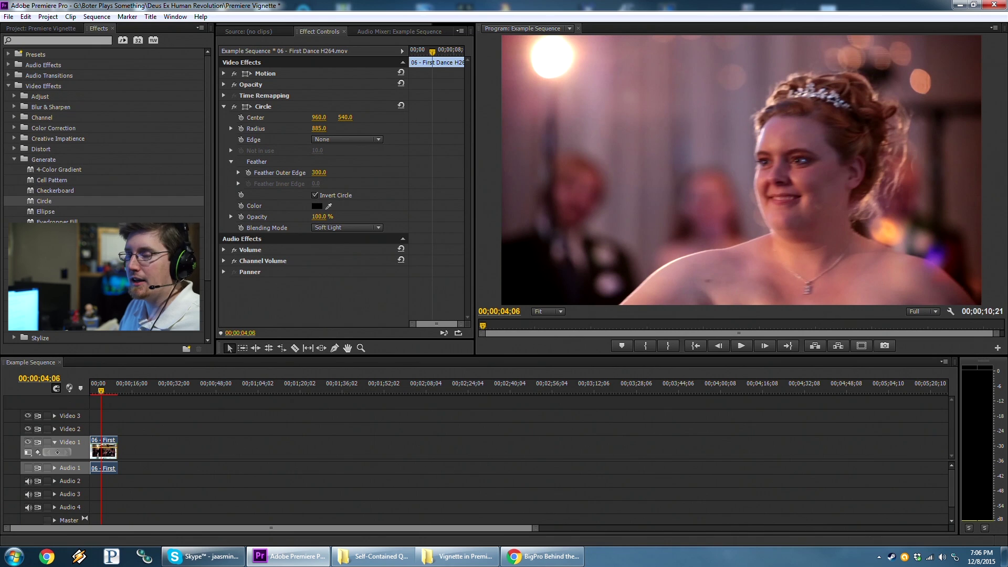